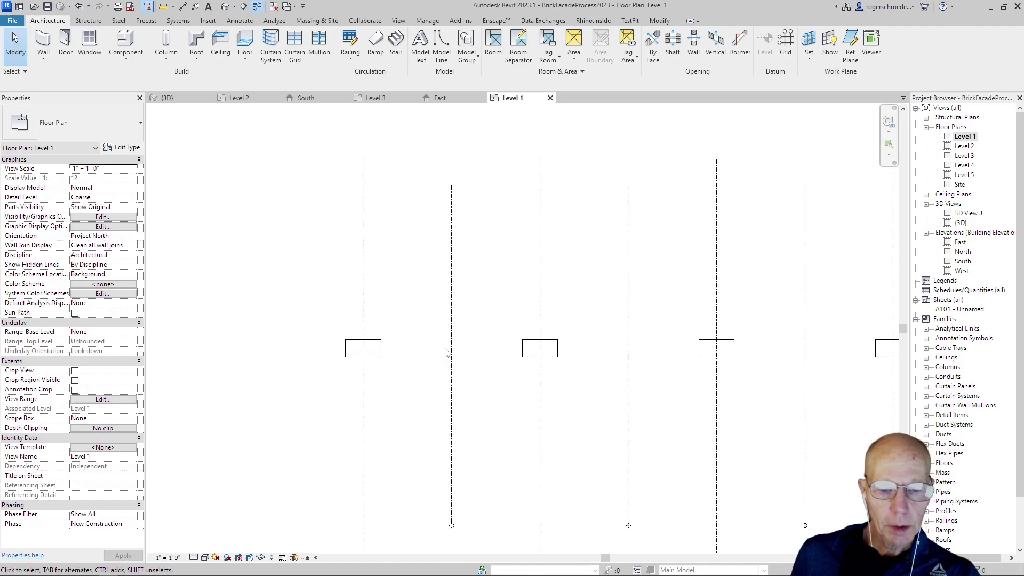
# - Draw a Storefront curtain wall about 16' long between the first two pilasters on Level 1, near their back edges
pyautogui.scroll(2, 446, 353)
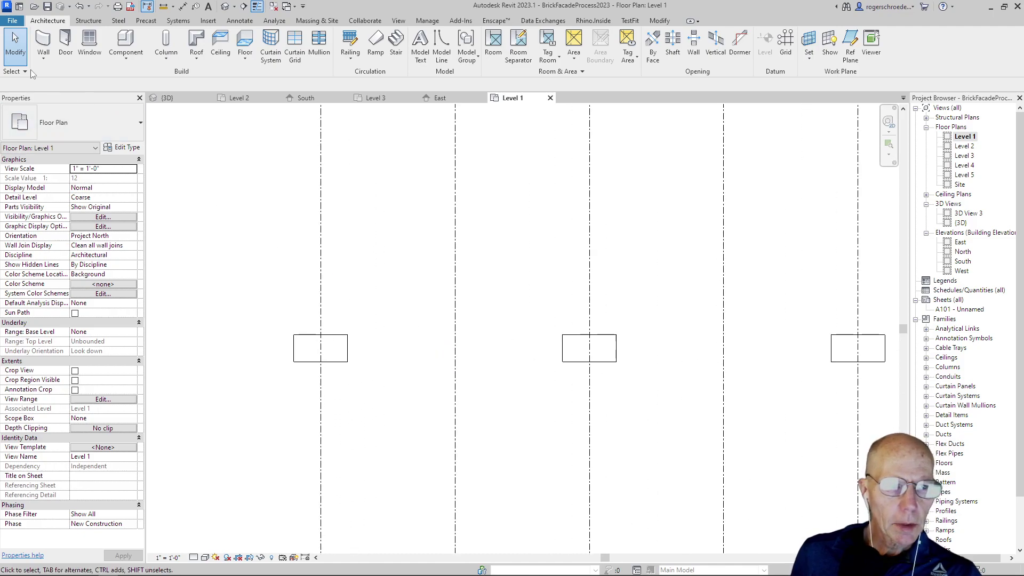
pyautogui.click(43, 56)
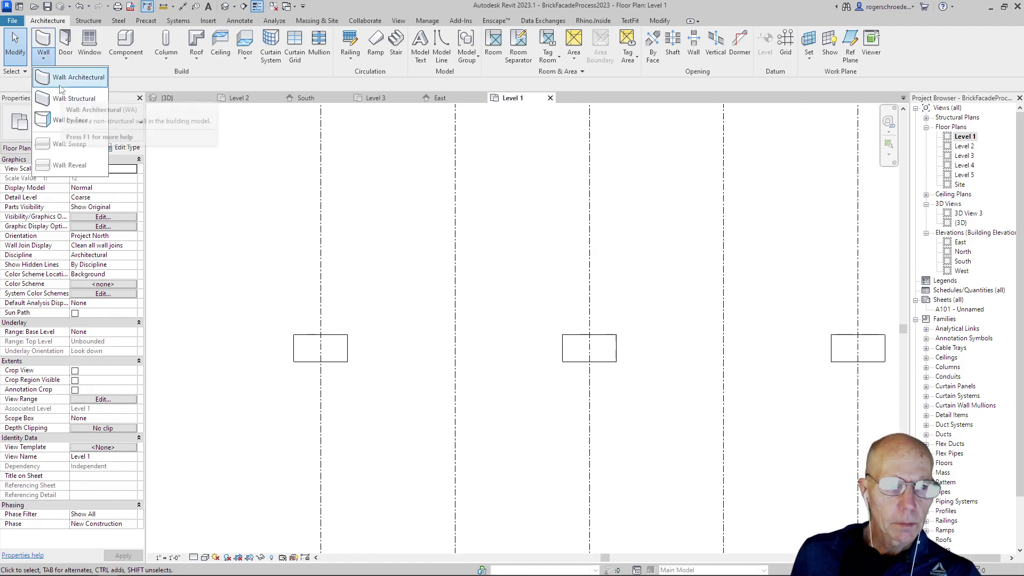
pyautogui.click(60, 85)
pyautogui.click(89, 136)
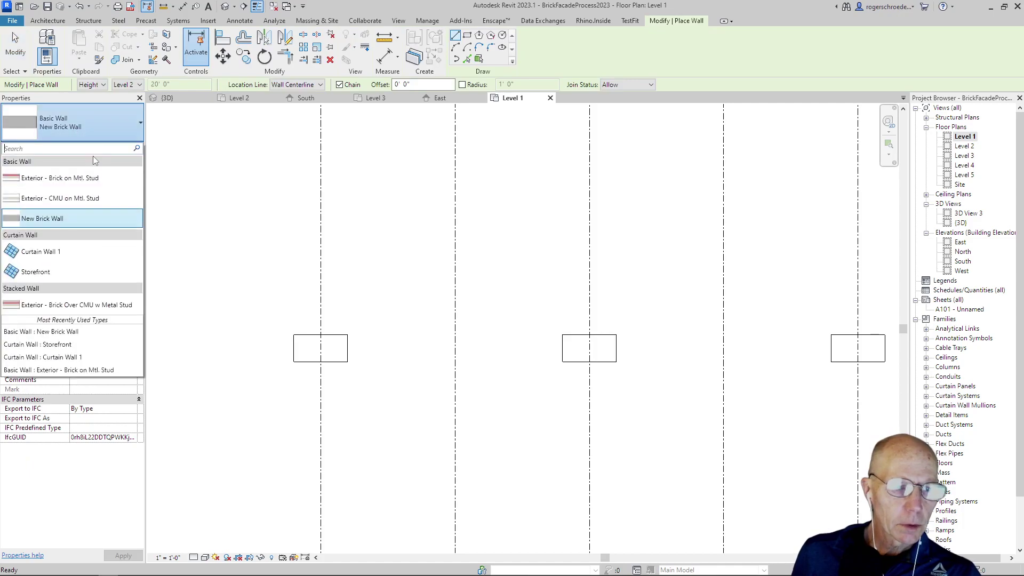
pyautogui.click(68, 345)
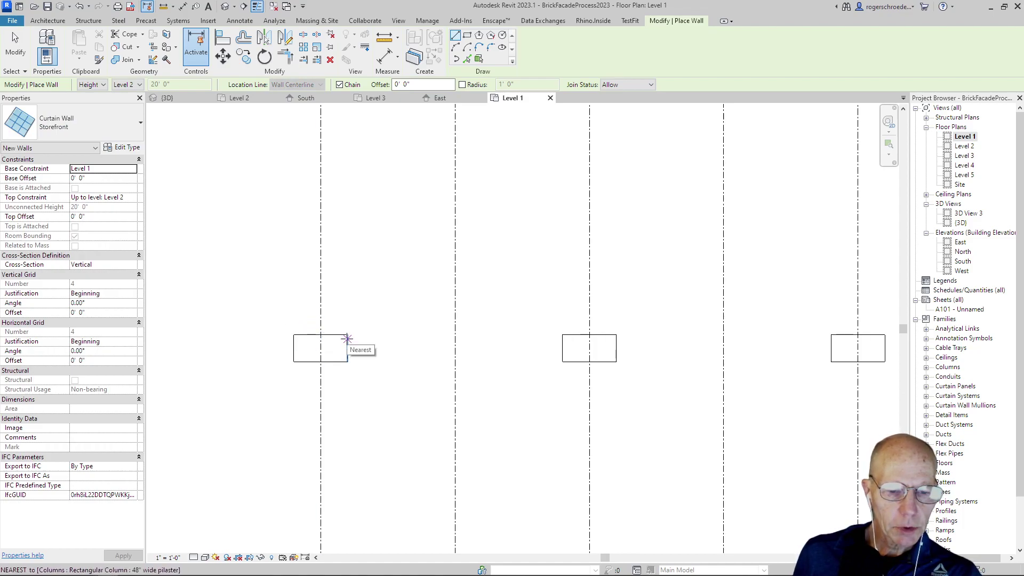
pyautogui.scroll(2, 356, 344)
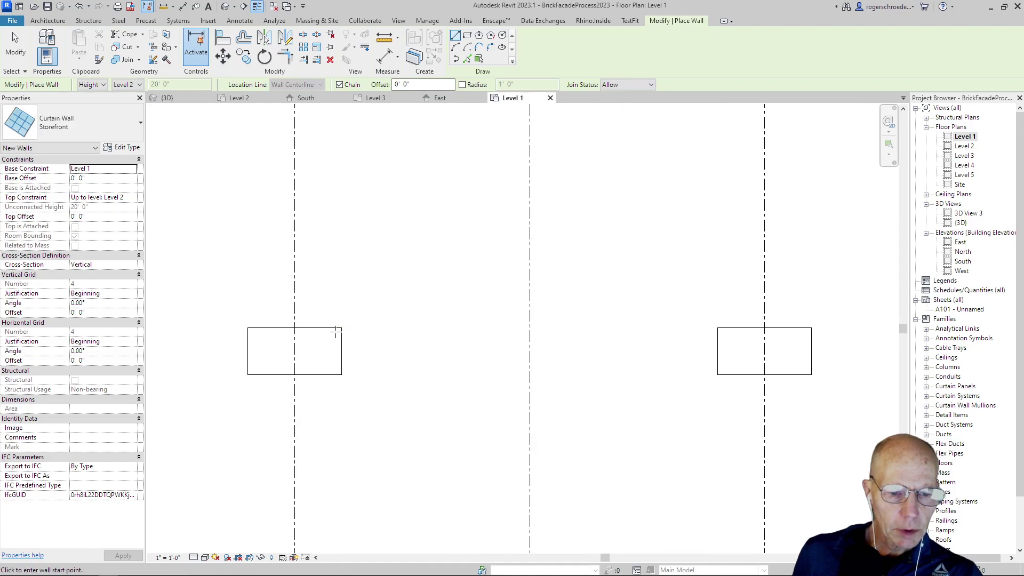
pyautogui.click(341, 335)
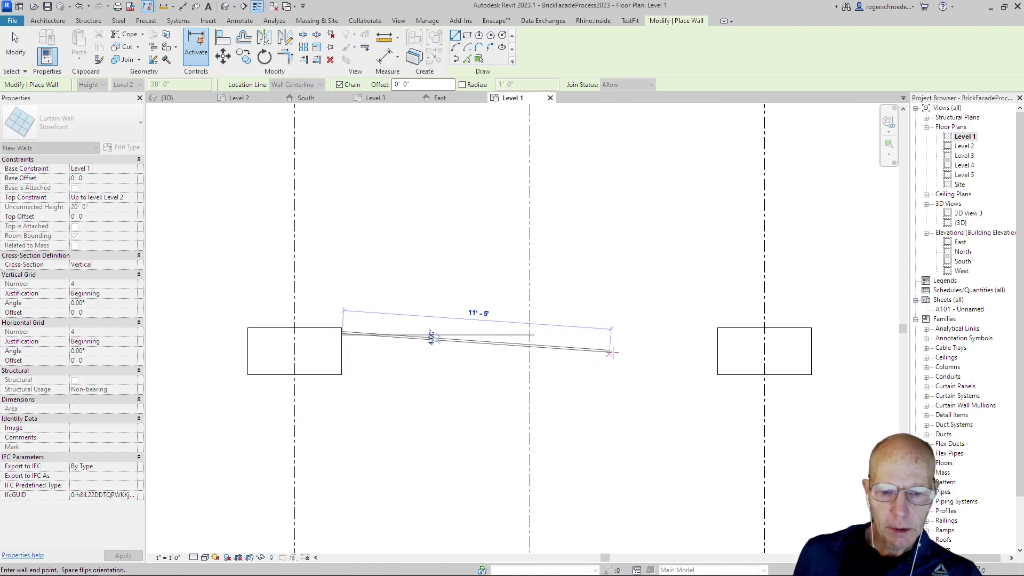
pyautogui.click(714, 332)
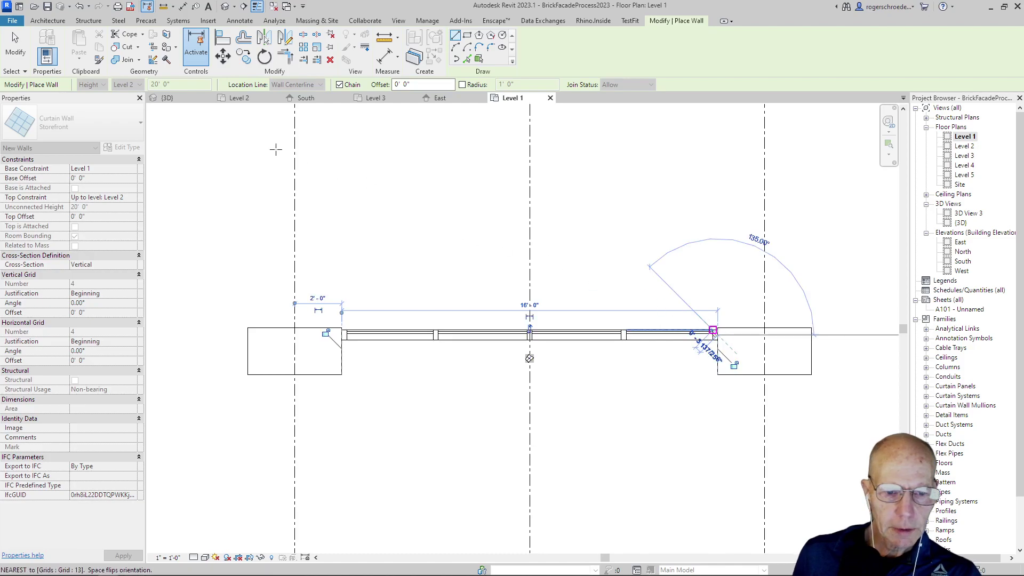
pyautogui.click(15, 47)
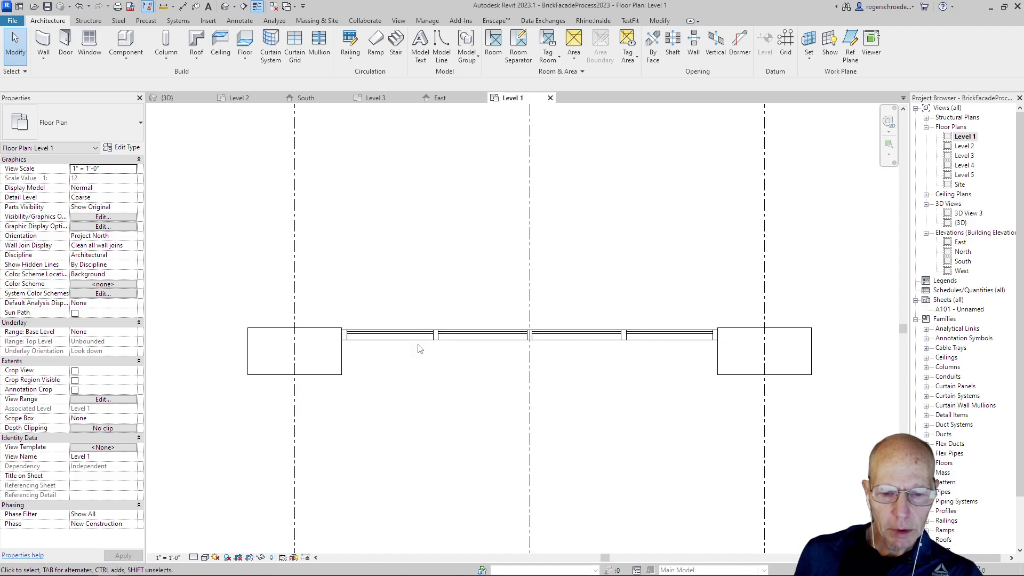
# - Inspect the new storefront in plan and in the 3D view
pyautogui.click(444, 336)
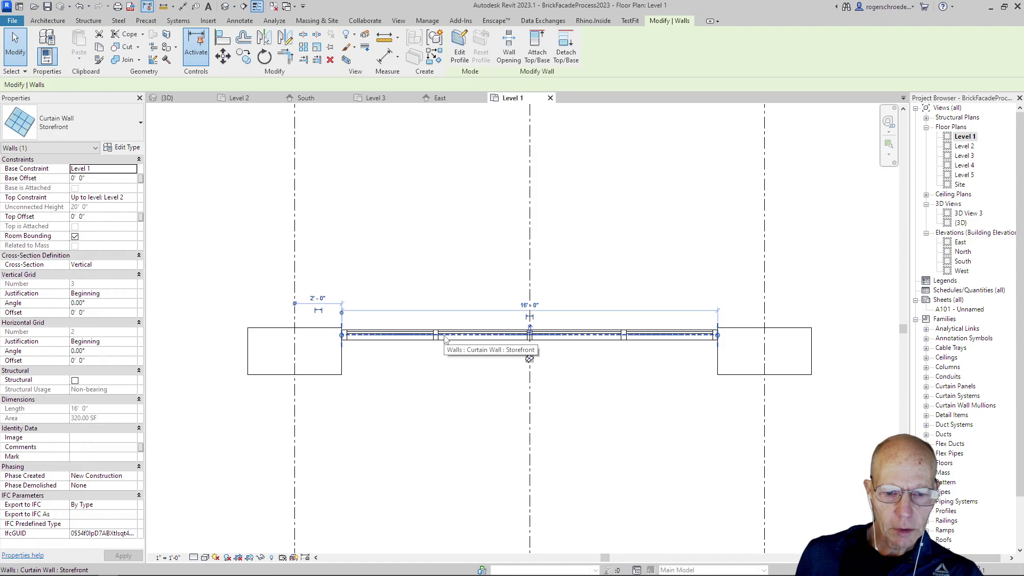
pyautogui.click(365, 262)
pyautogui.scroll(-1, 363, 264)
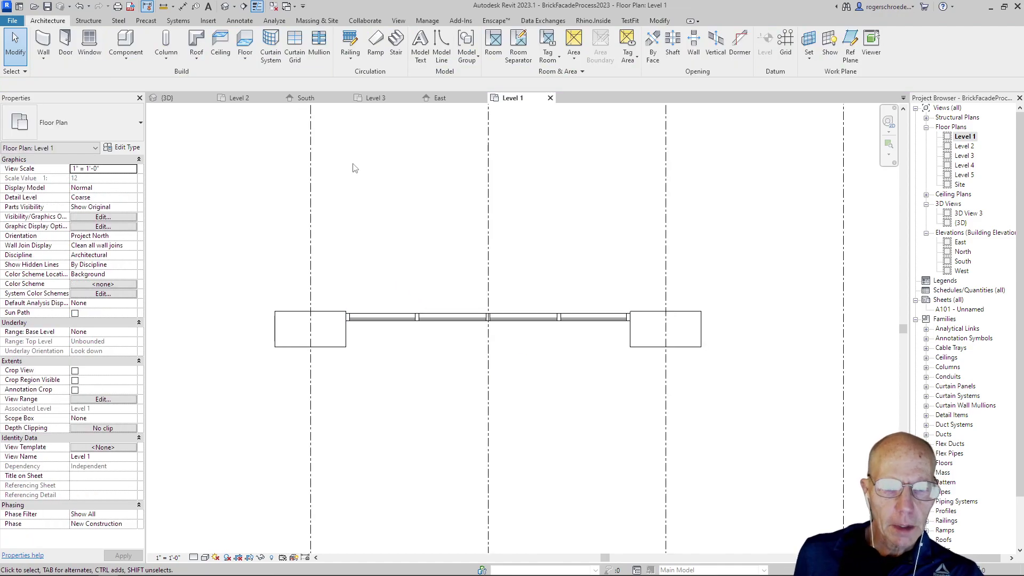
pyautogui.click(196, 96)
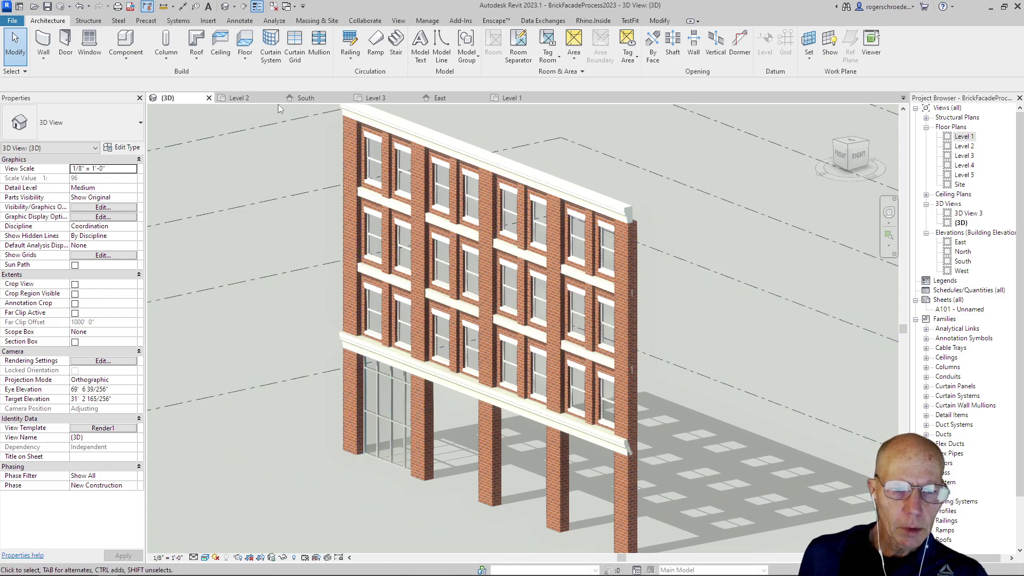
# - In the South elevation, copy the storefront from the first bay's center grid line to the second bay's, with multiple copies enabled
pyautogui.click(305, 98)
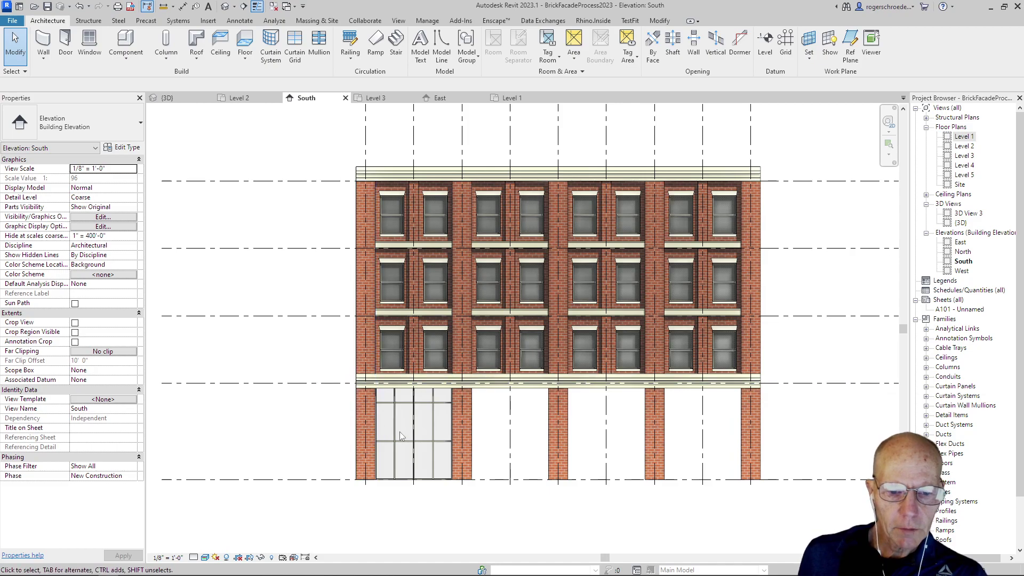
pyautogui.click(380, 408)
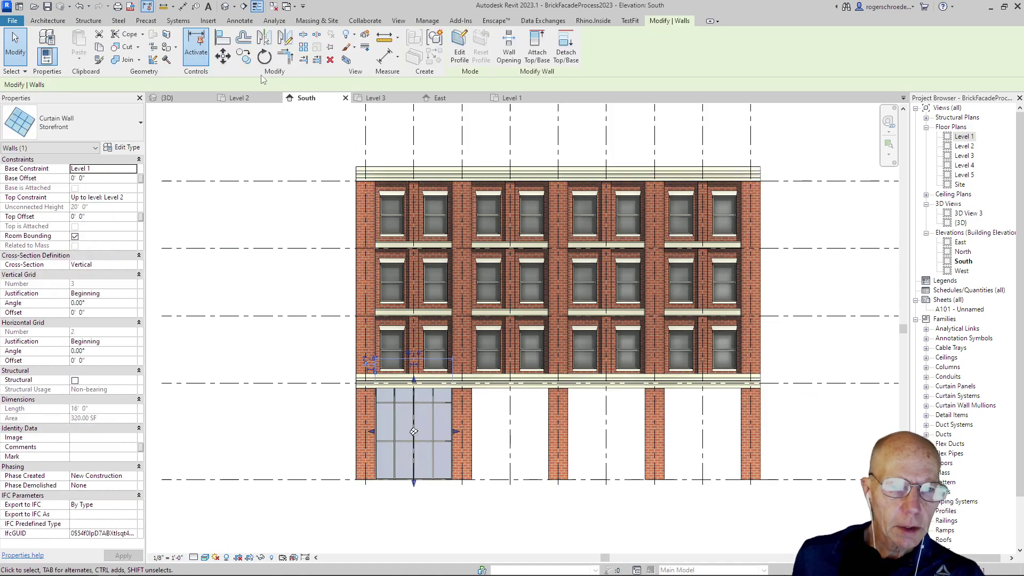
pyautogui.click(250, 63)
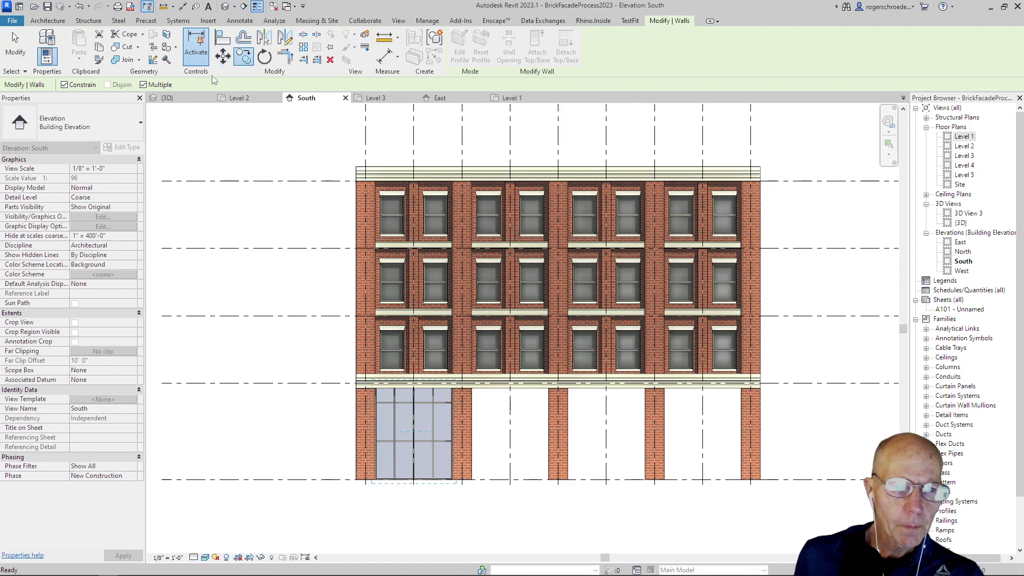
pyautogui.click(414, 141)
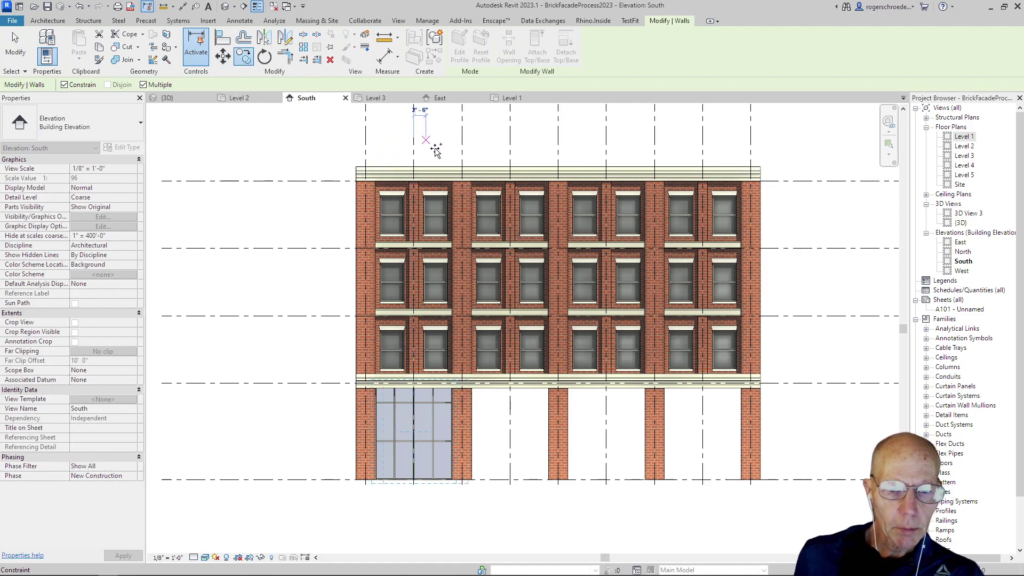
pyautogui.click(510, 152)
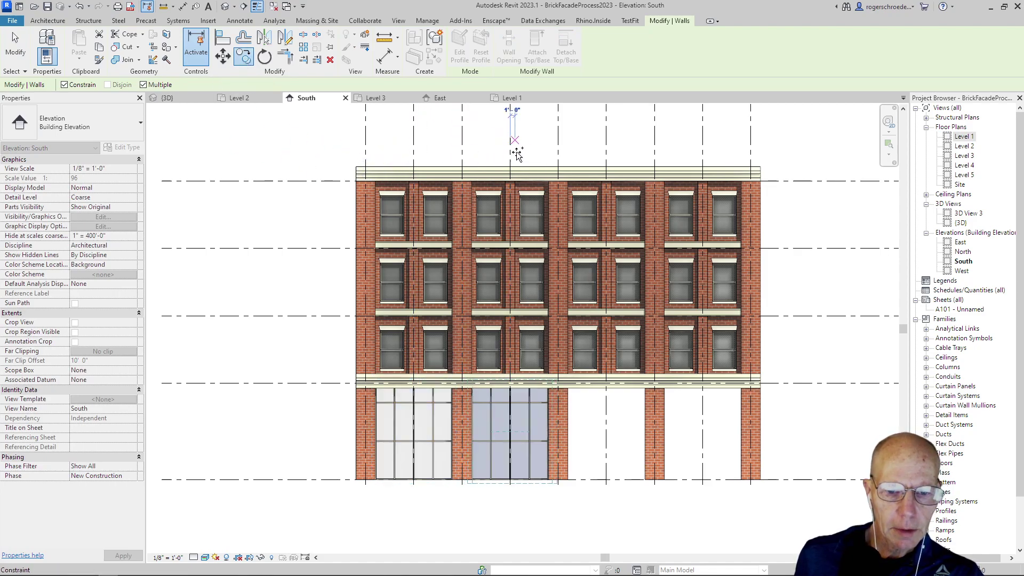
pyautogui.click(559, 150)
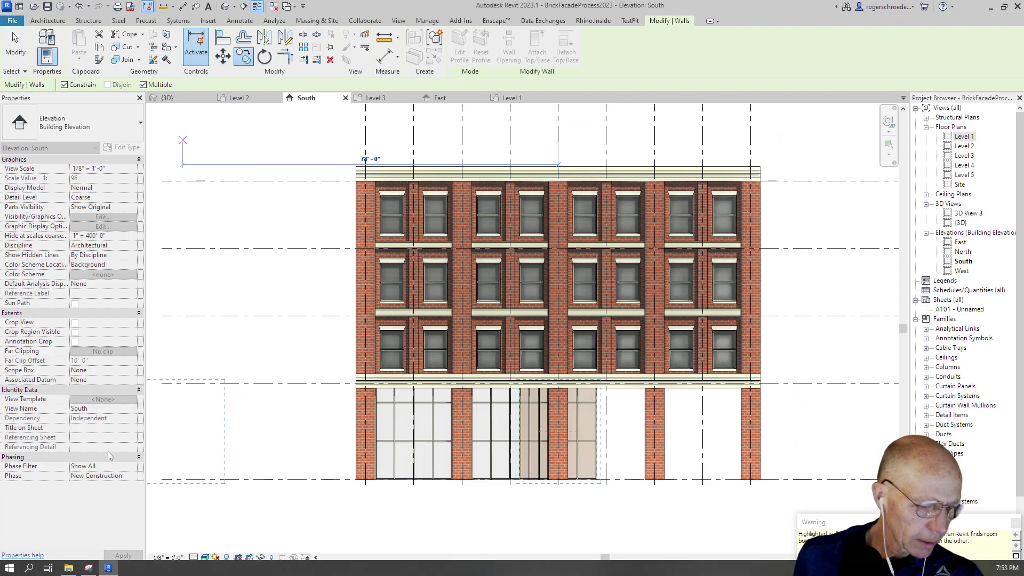
pyautogui.click(78, 6)
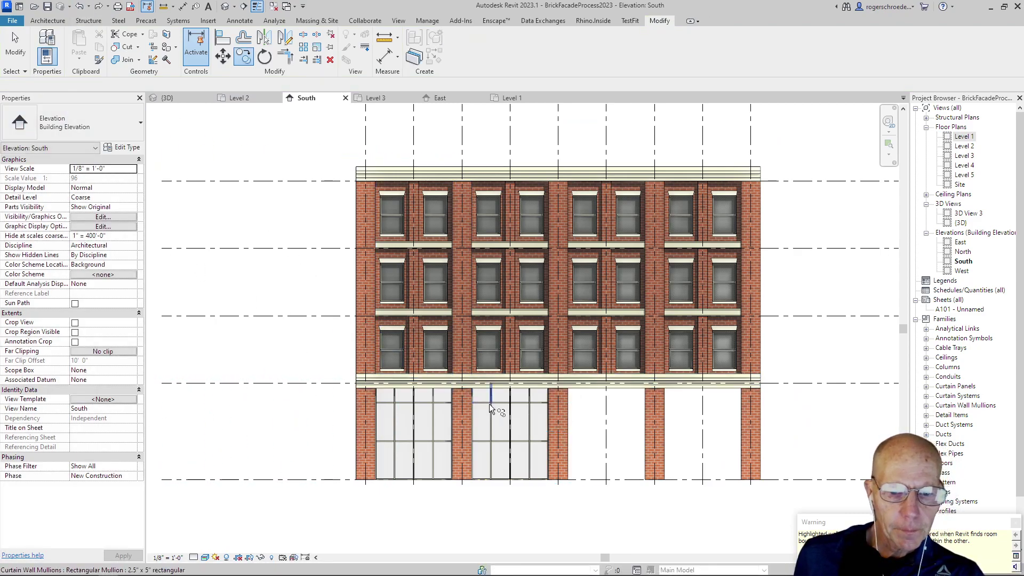
pyautogui.click(15, 46)
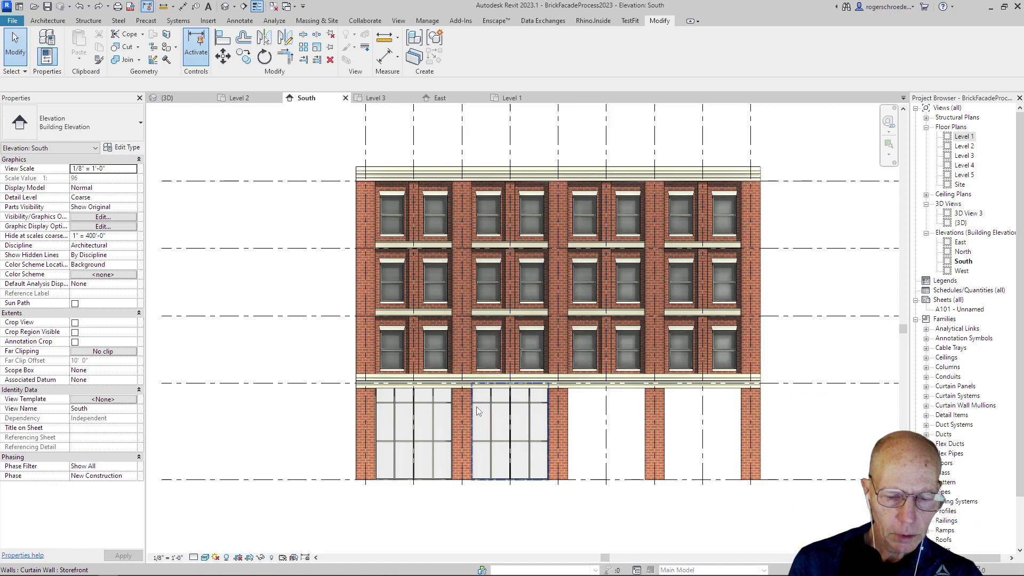
# - Copy the second bay's storefront to the third and fourth bays, aligning the copies with the bays' center grid lines 20' apart
pyautogui.click(476, 407)
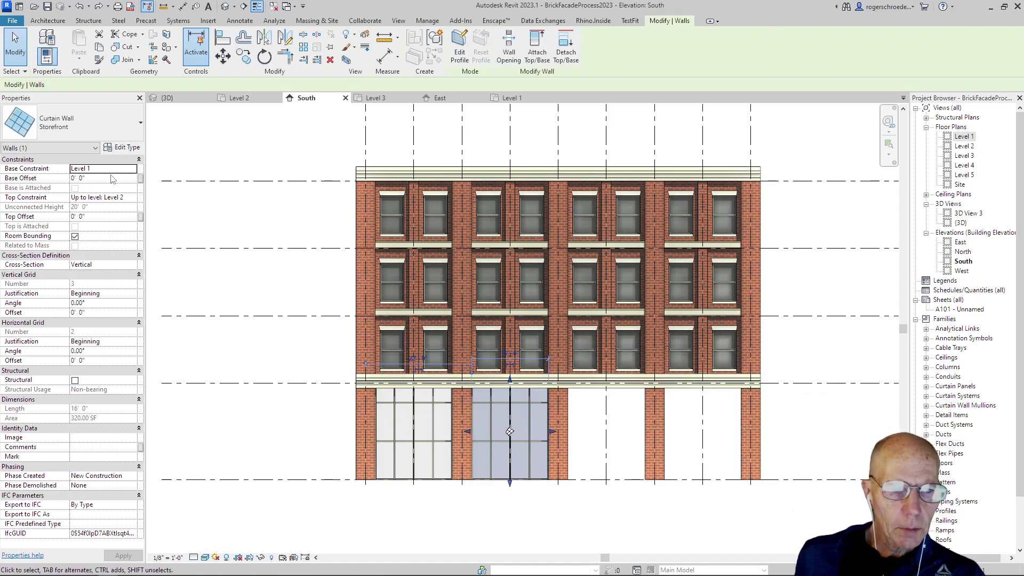
pyautogui.click(243, 59)
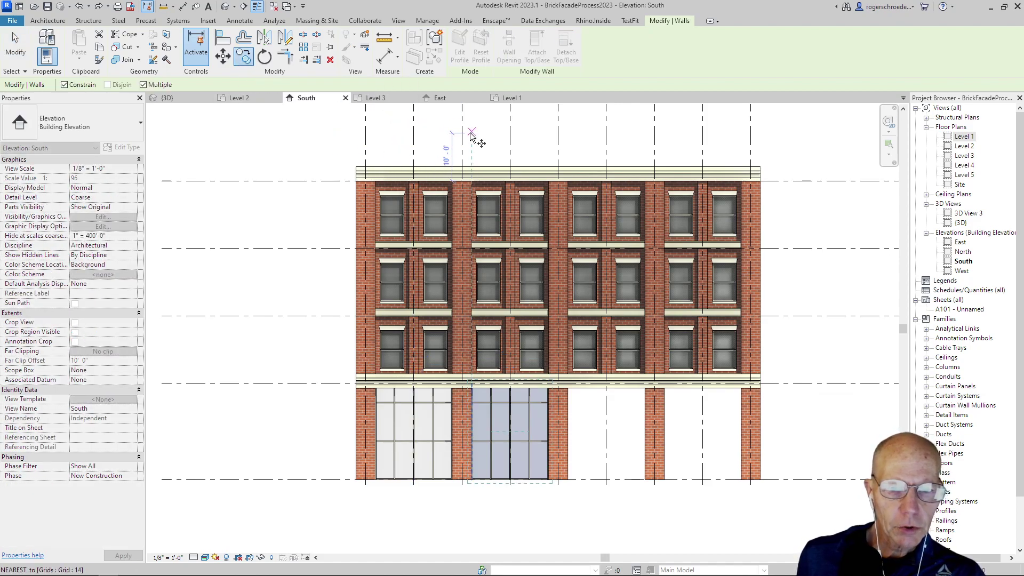
pyautogui.click(510, 138)
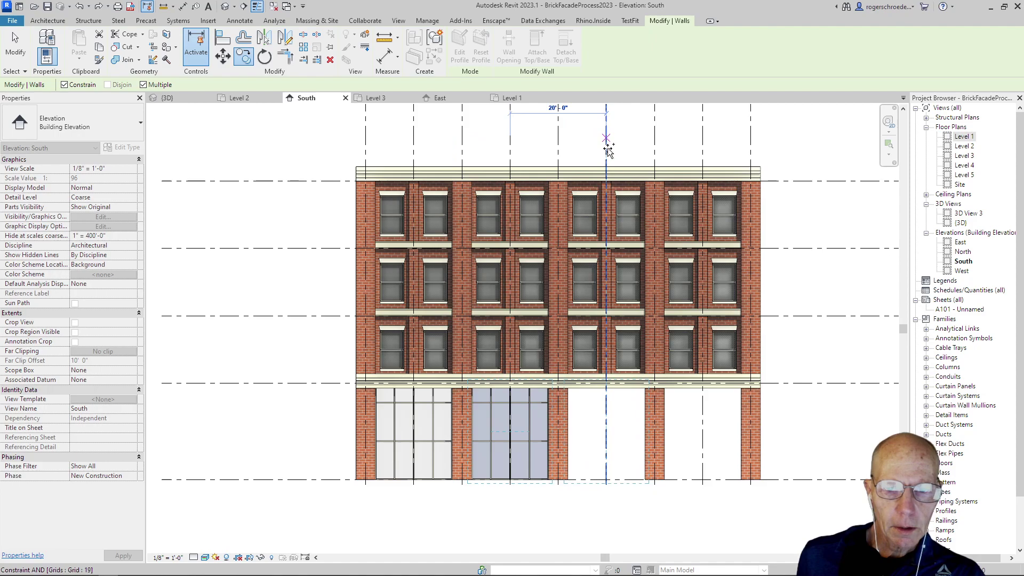
pyautogui.click(606, 140)
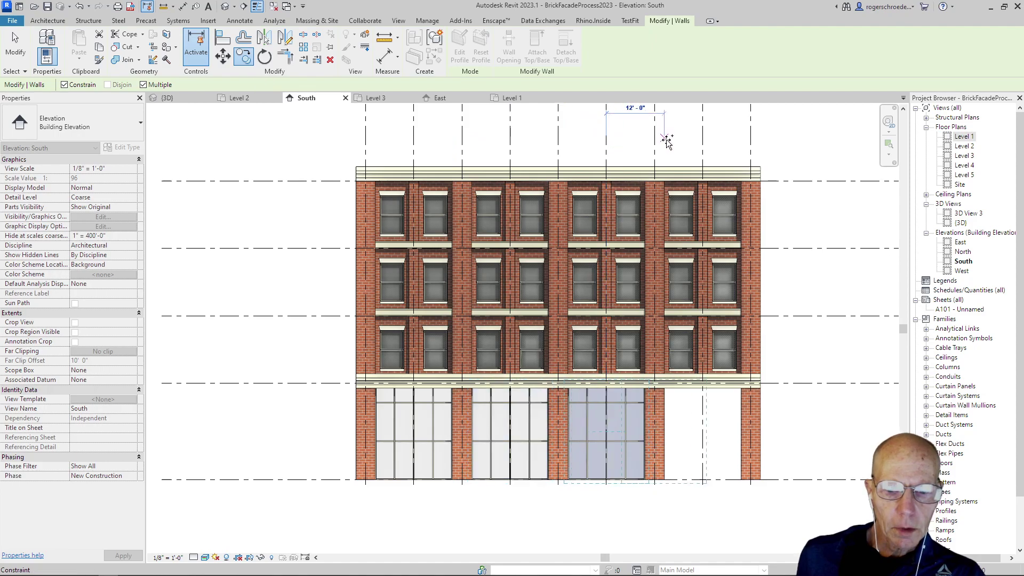
pyautogui.click(703, 140)
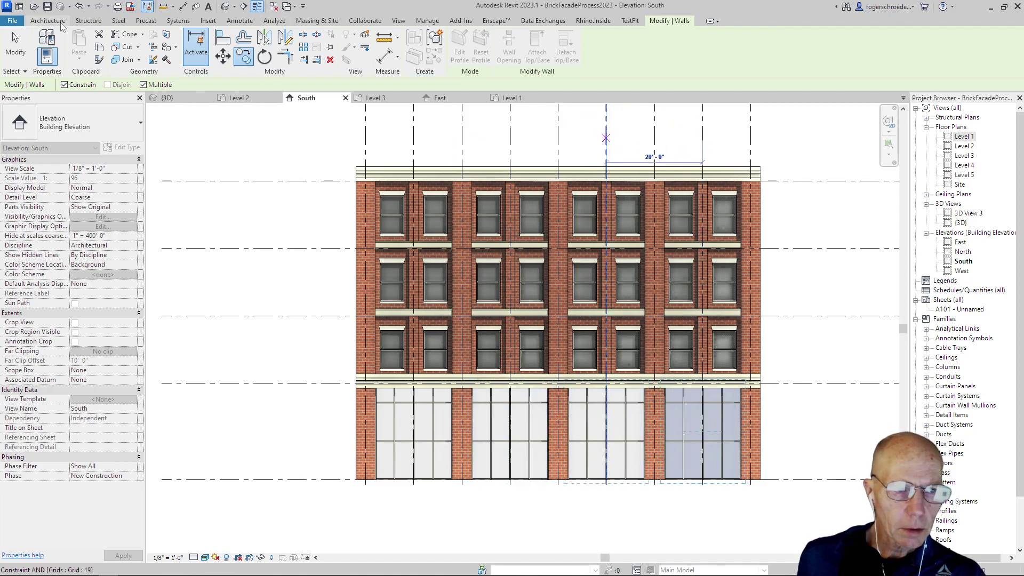
pyautogui.click(15, 46)
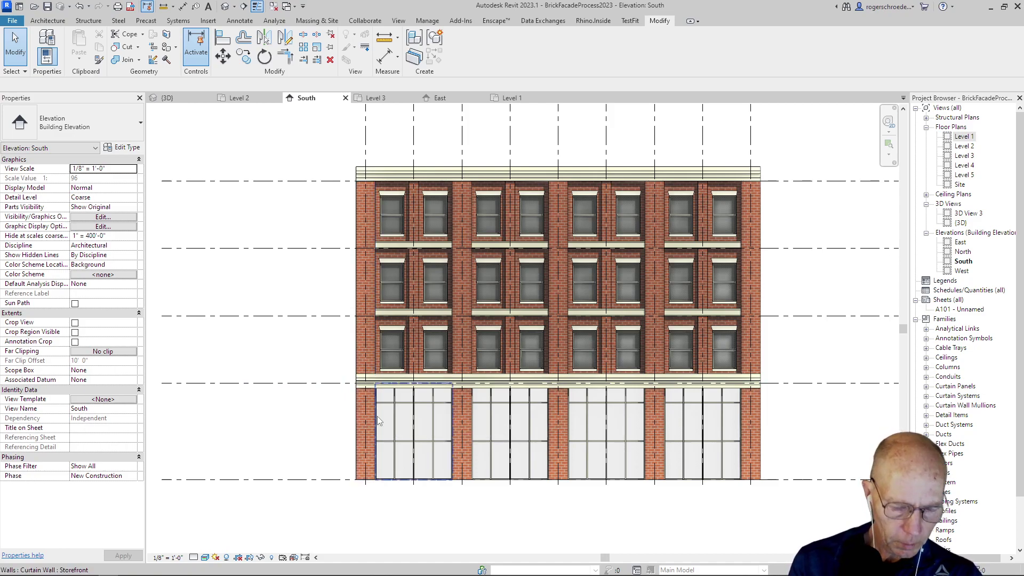
# - Select all Storefront curtain wall instances in the entire project and set their top offset to -1' 0"
pyautogui.press('Tab')
pyautogui.press('Tab')
pyautogui.press('Tab')
pyautogui.press('Tab')
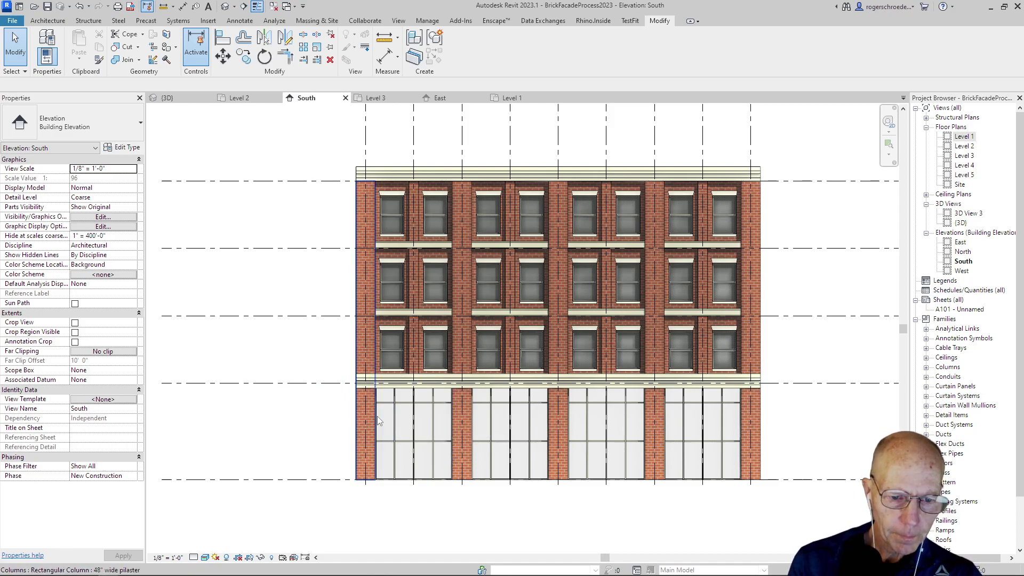
pyautogui.click(377, 416)
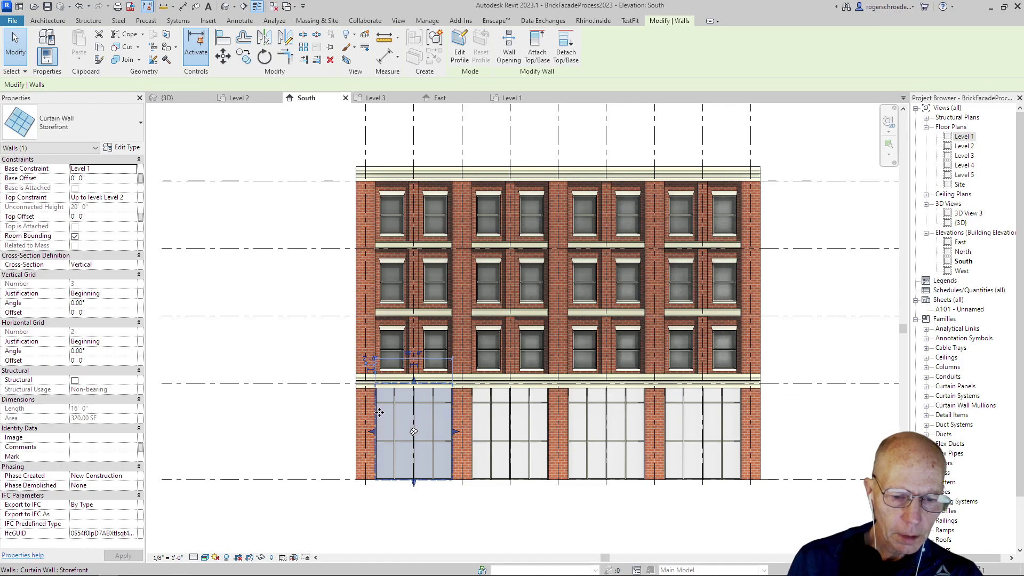
pyautogui.rightClick(379, 412)
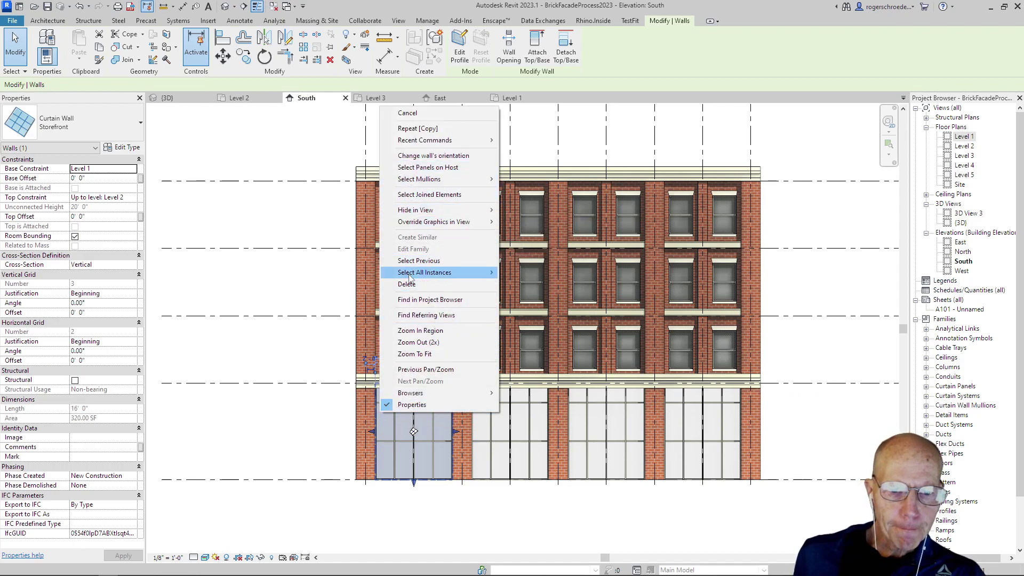
pyautogui.moveTo(414, 274)
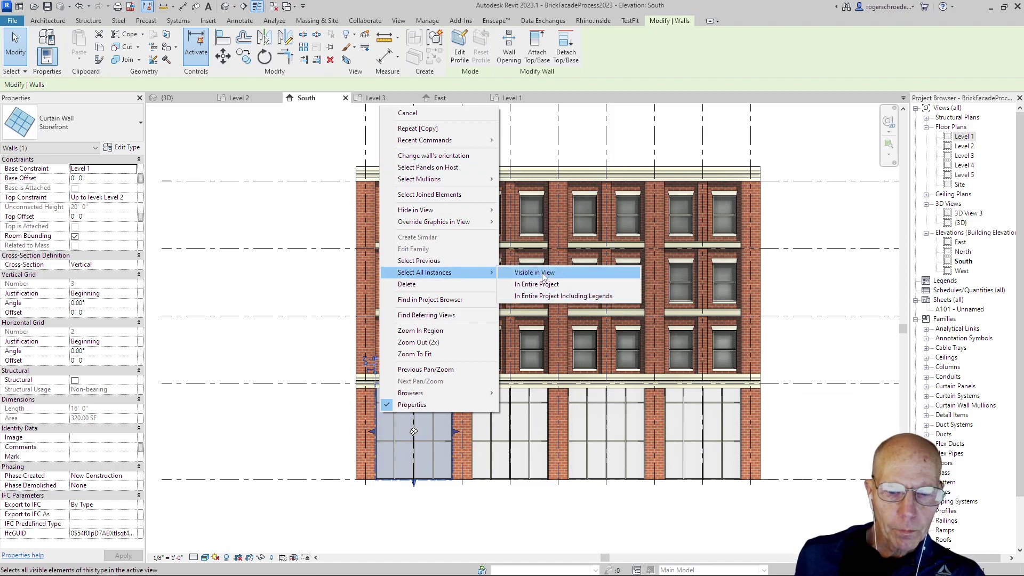
pyautogui.click(542, 284)
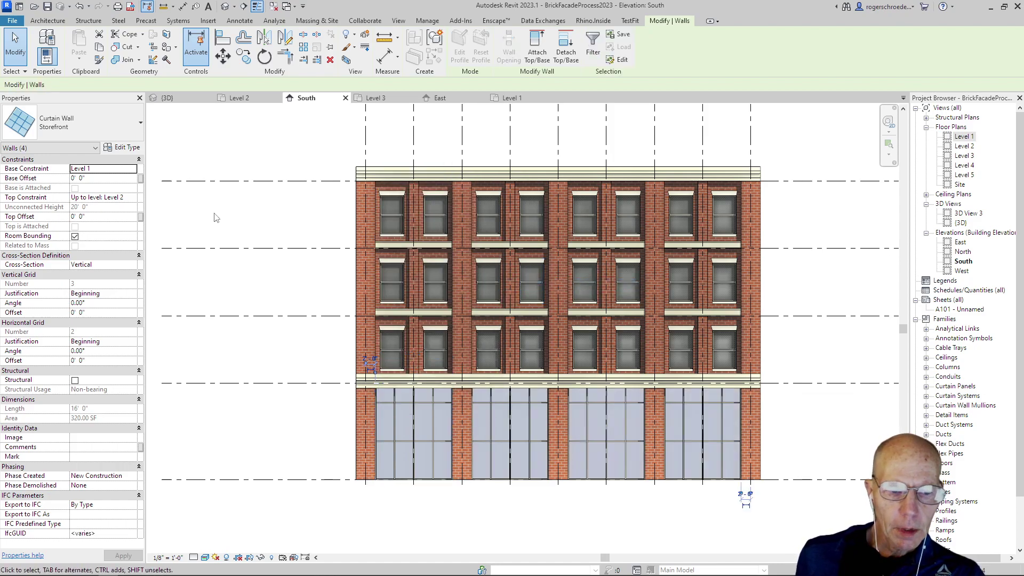
pyautogui.click(80, 178)
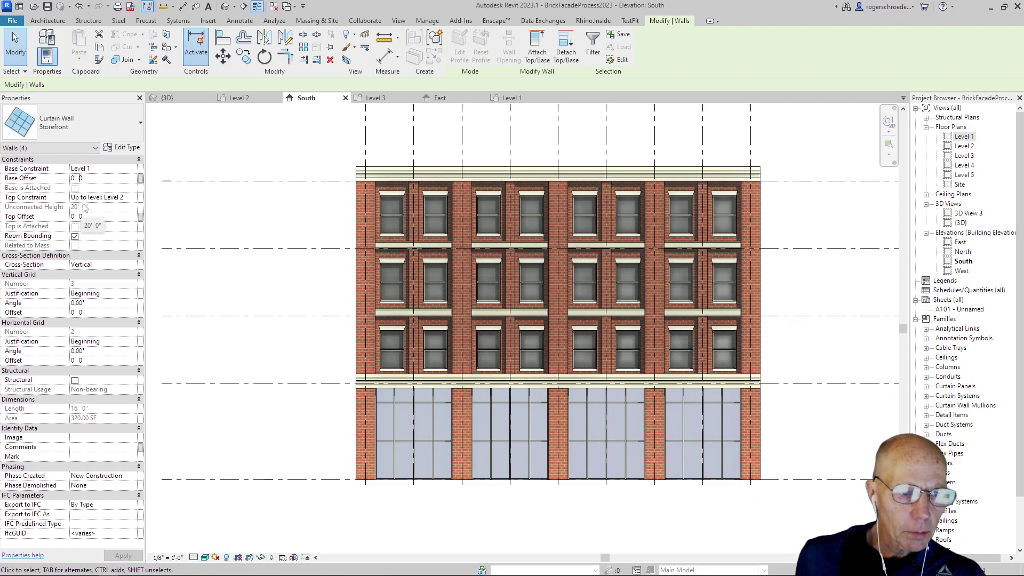
pyautogui.click(73, 220)
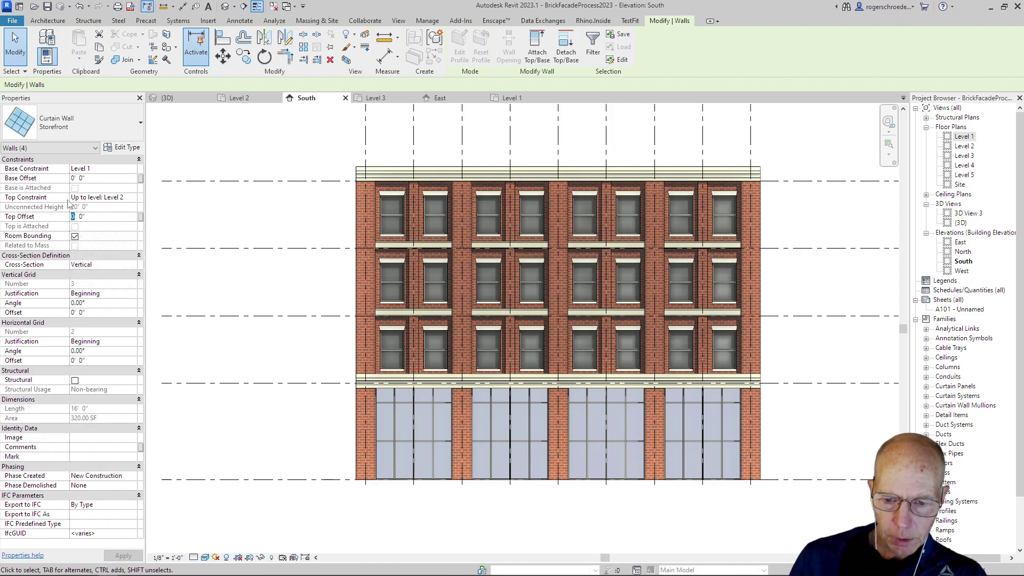
pyautogui.write('-')
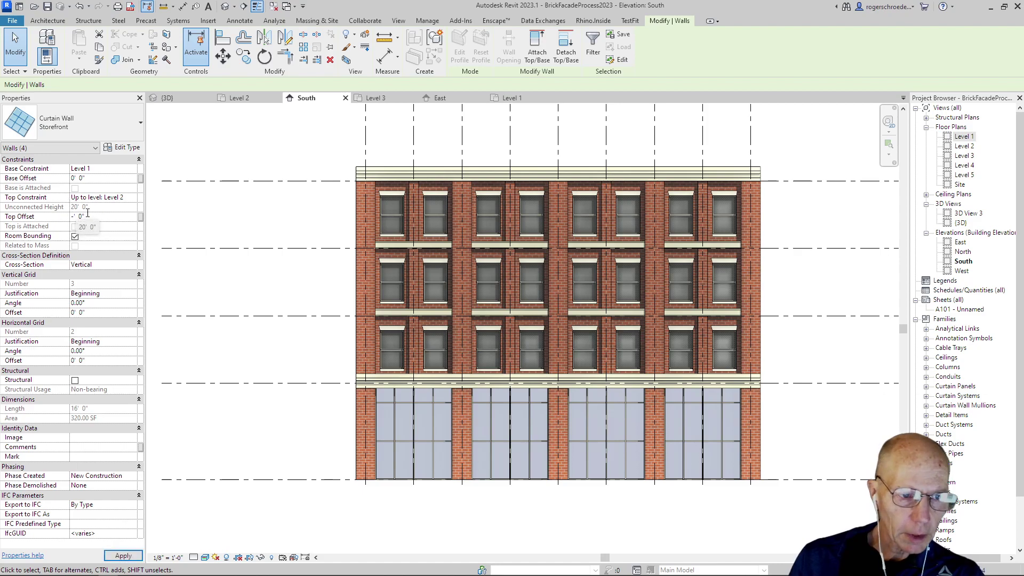
pyautogui.press('Return')
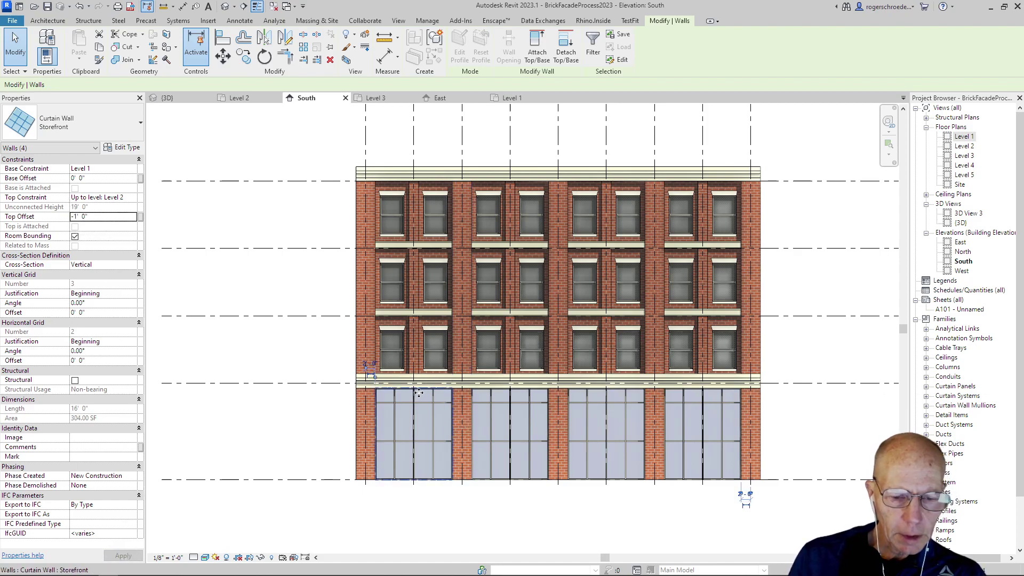
pyautogui.scroll(5, 418, 393)
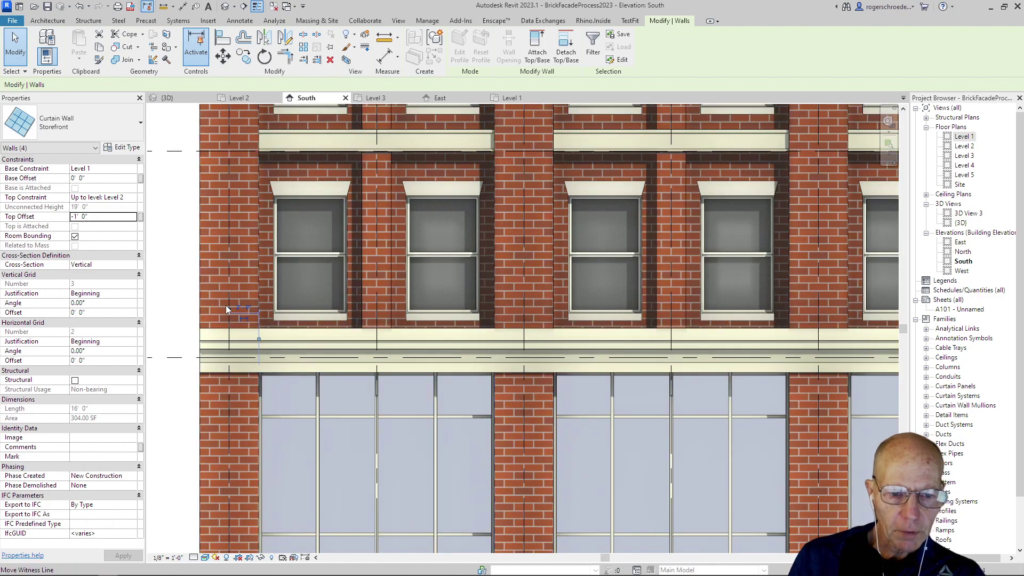
# - Inspect the fitted storefronts in the South elevation, the 3D view and the Level 1 plan
pyautogui.scroll(-5, 225, 307)
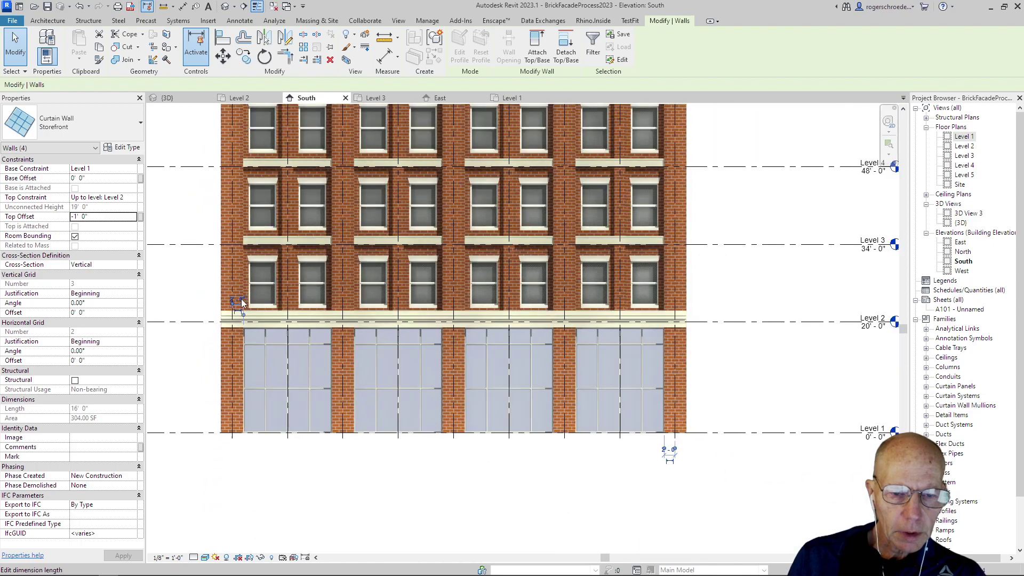
pyautogui.scroll(-2, 242, 303)
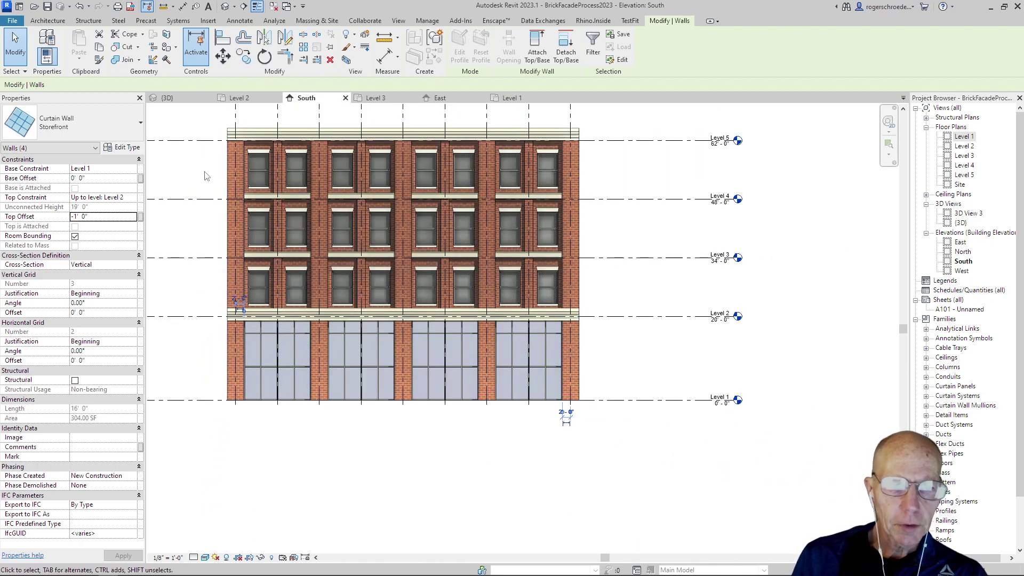
pyautogui.click(182, 98)
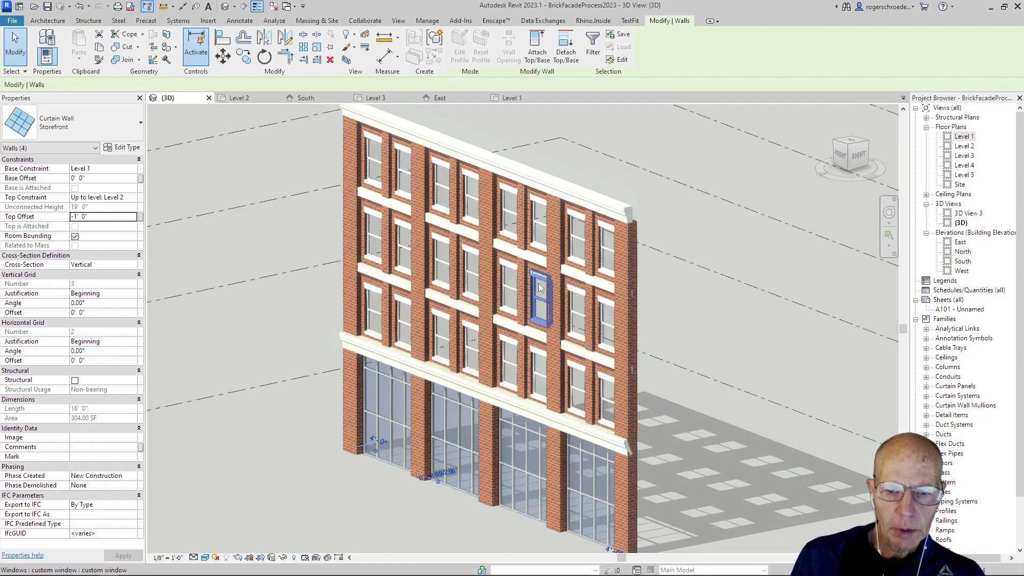
pyautogui.click(514, 98)
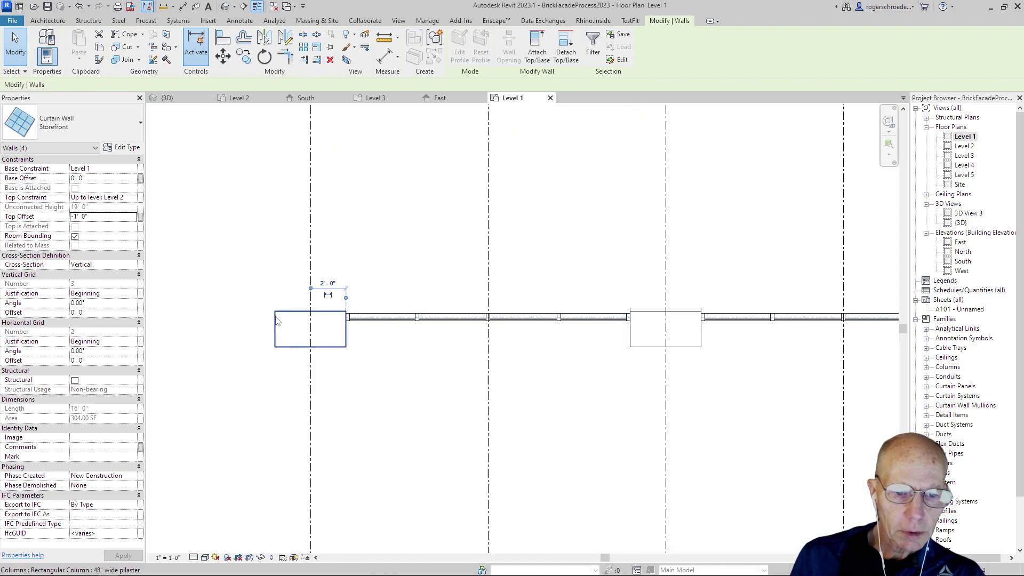
# - In the Level 3 plan, shorten the brick wall at its grid 13 end to 83' 11 1/2" long, just inside the pilaster's outer face
pyautogui.click(392, 98)
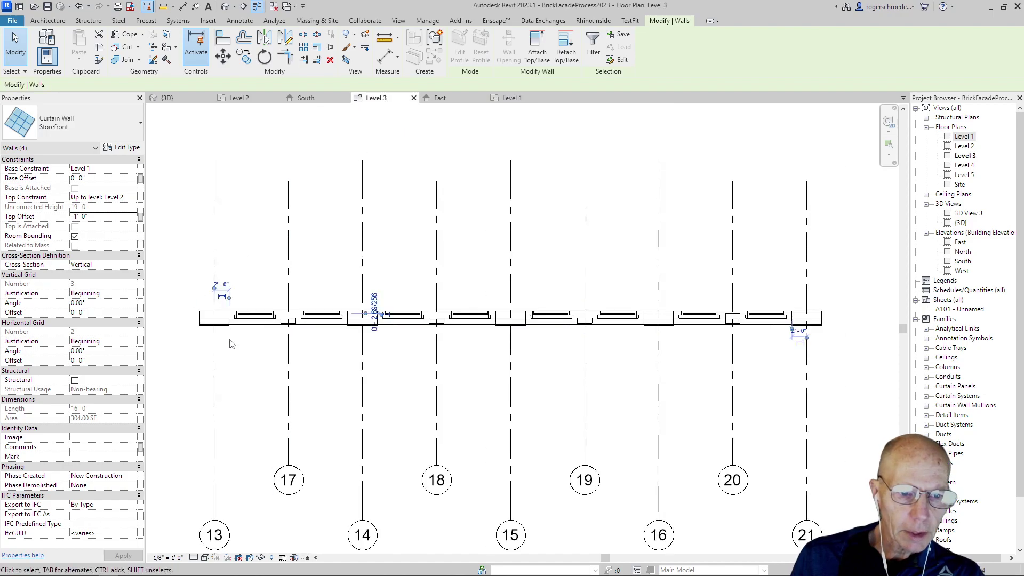
pyautogui.click(283, 315)
pyautogui.scroll(3, 170, 311)
pyautogui.scroll(3, 208, 315)
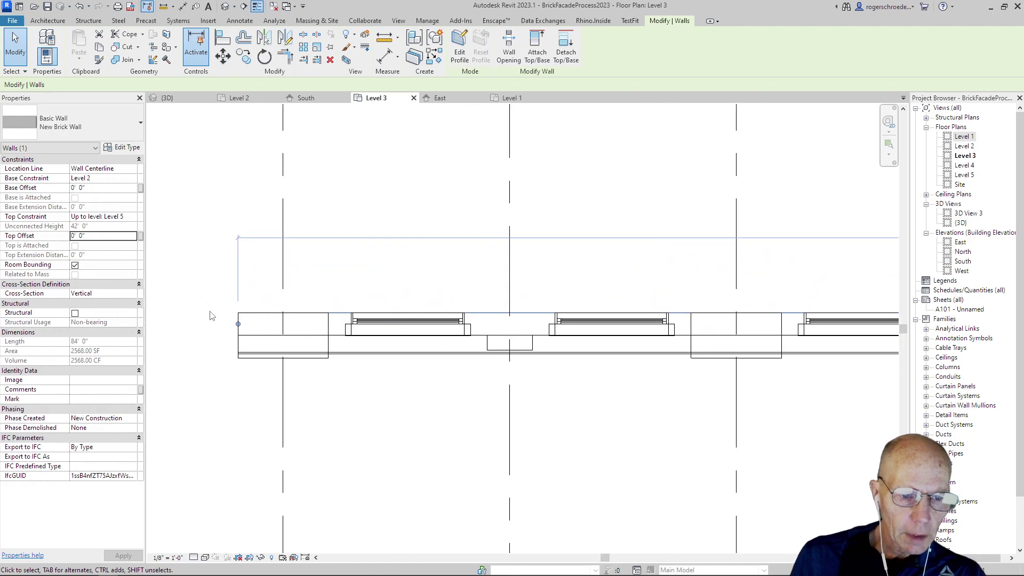
pyautogui.moveTo(251, 331); pyautogui.dragTo(257, 331)
pyautogui.scroll(-2, 359, 297)
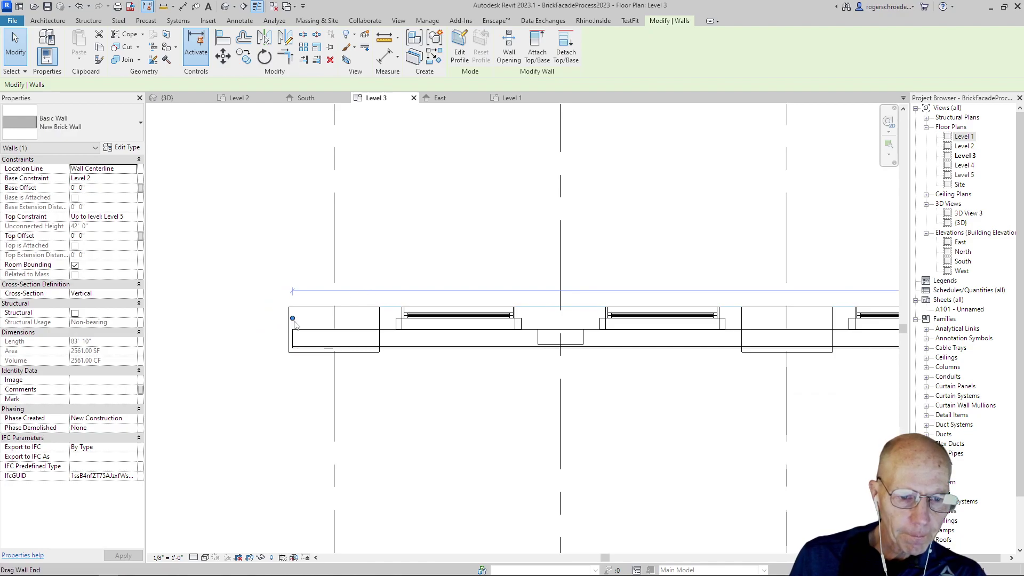
pyautogui.scroll(4, 303, 323)
pyautogui.scroll(2, 270, 304)
pyautogui.press('r')
pyautogui.press('s')
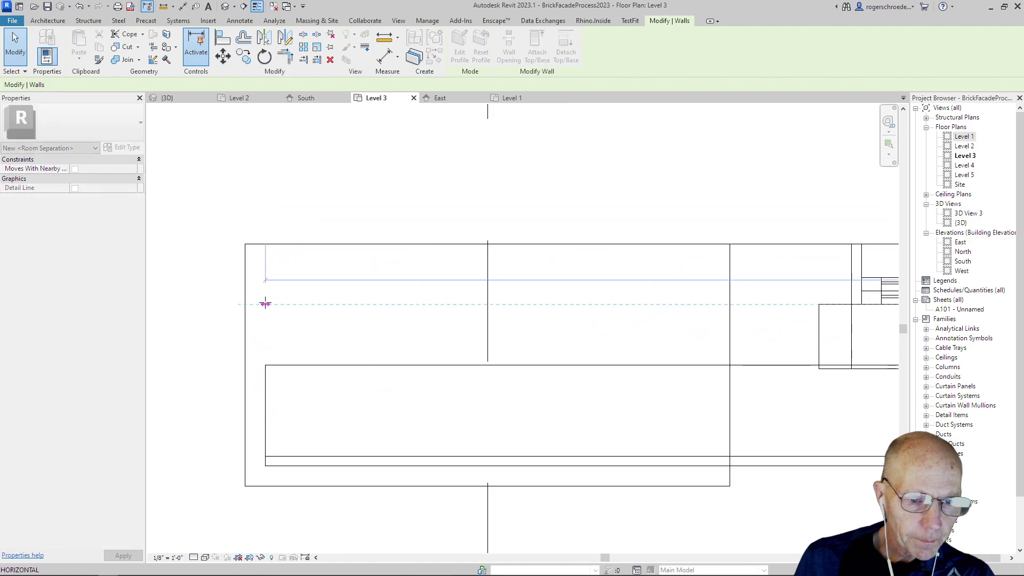
pyautogui.moveTo(251, 304); pyautogui.dragTo(250, 304)
# - Pull the brick wall's grid 21 end slightly inside the end pilaster's outer face and return to the 3D view
pyautogui.scroll(-4, 320, 327)
pyautogui.moveTo(557, 407); pyautogui.dragTo(60, 431, button='middle')
pyautogui.scroll(-2, 505, 415)
pyautogui.moveTo(761, 447); pyautogui.dragTo(337, 463, button='middle')
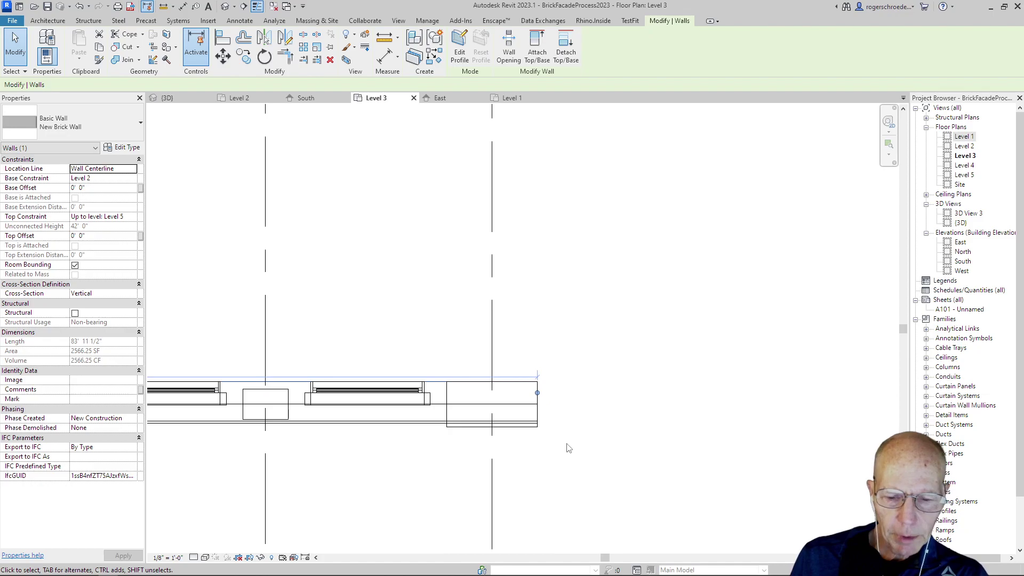
pyautogui.scroll(3, 560, 415)
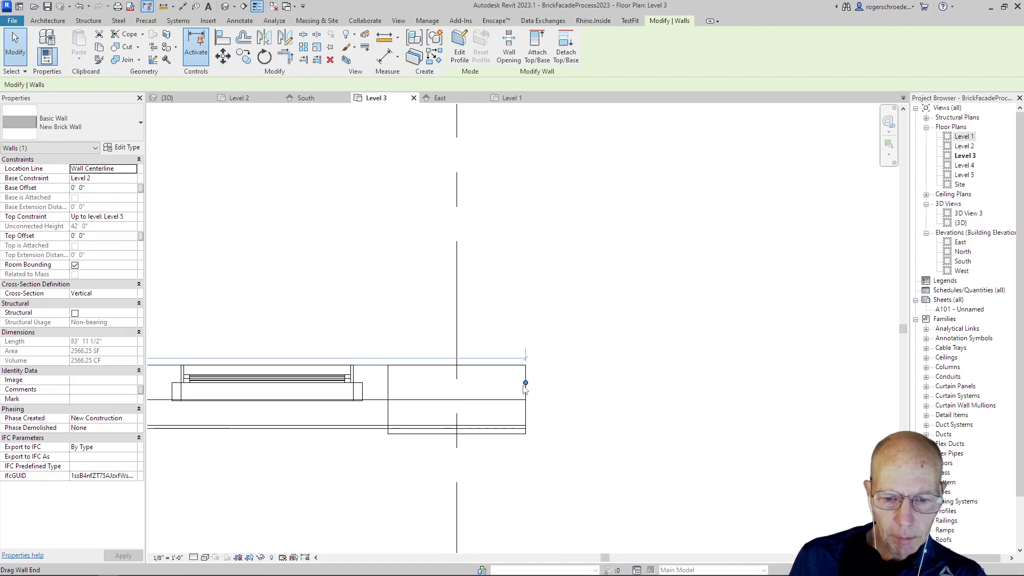
pyautogui.moveTo(526, 383); pyautogui.dragTo(537, 393)
pyautogui.scroll(4, 524, 384)
pyautogui.click(435, 245)
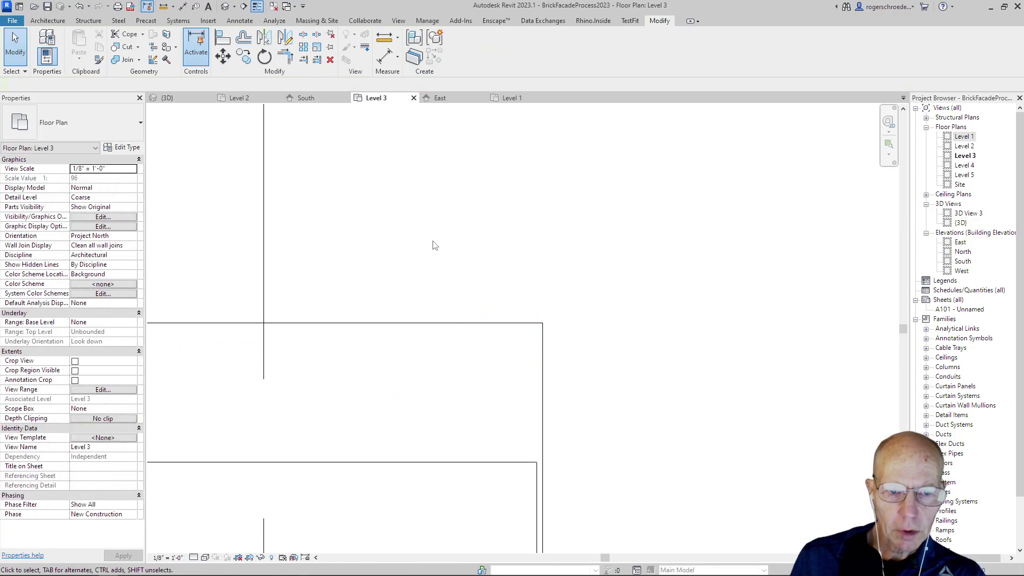
pyautogui.click(189, 97)
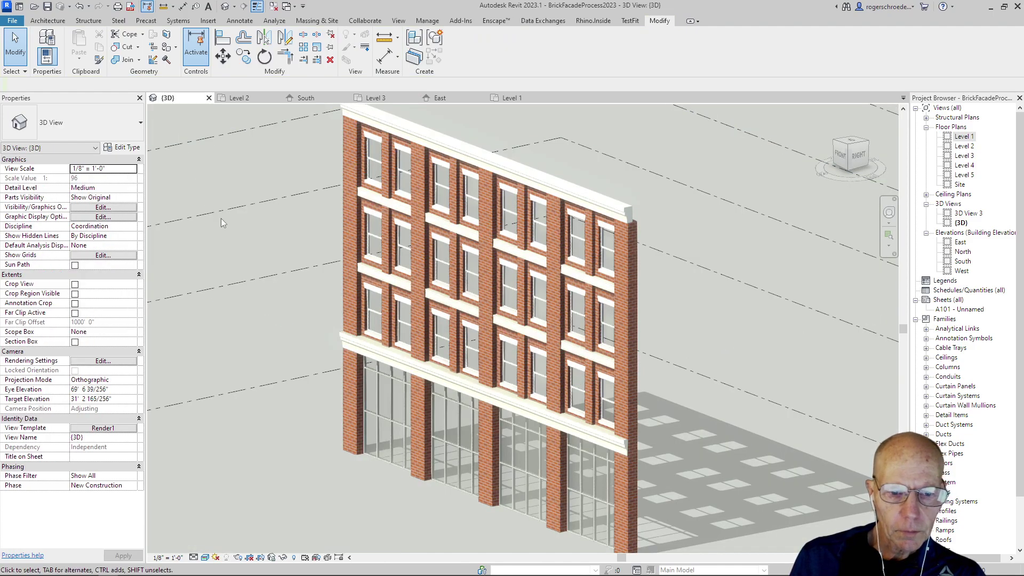